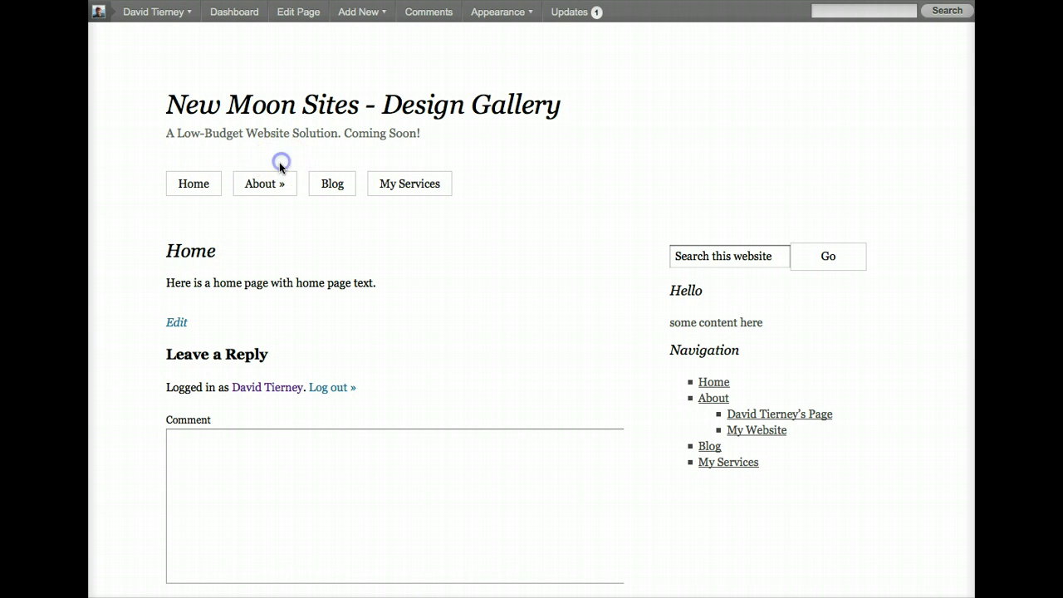
Open the site's admin dashboard from the live home page and collapse the Dashboard submenu.
mouse_move(268, 185)
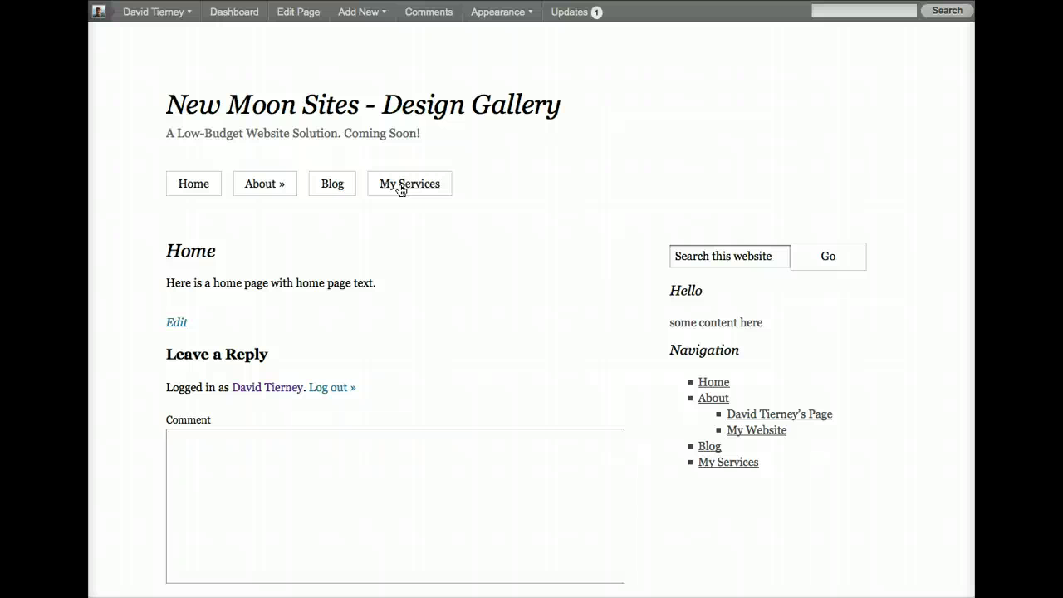
left_click(245, 15)
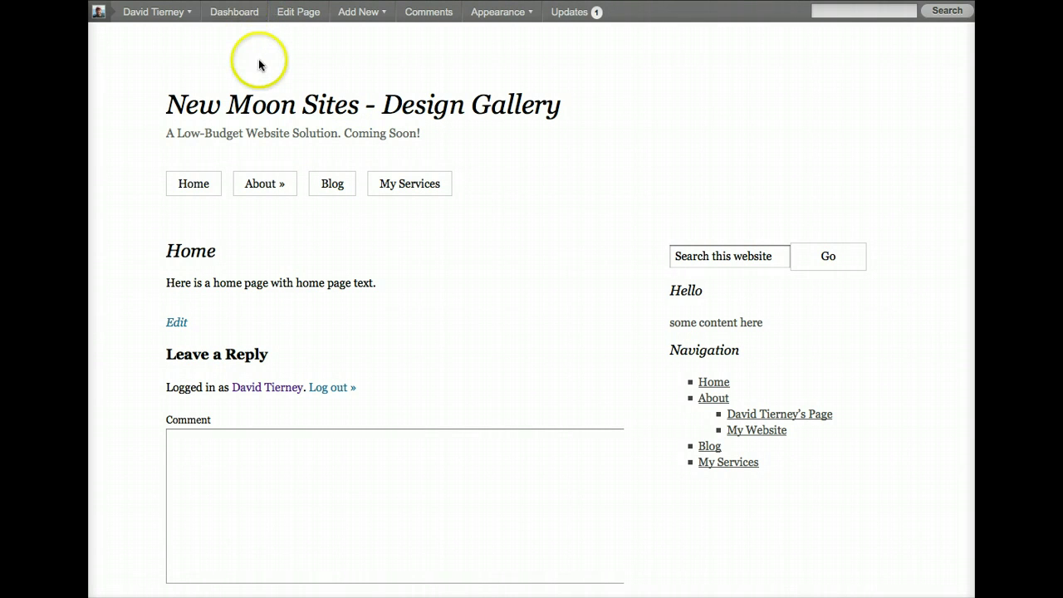
mouse_move(363, 21)
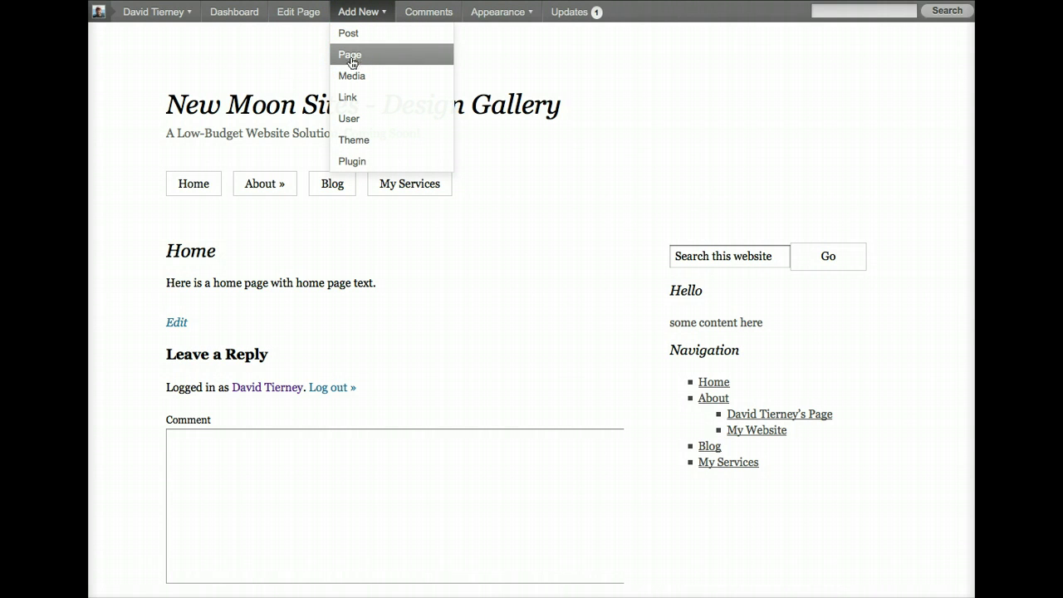
left_click(235, 15)
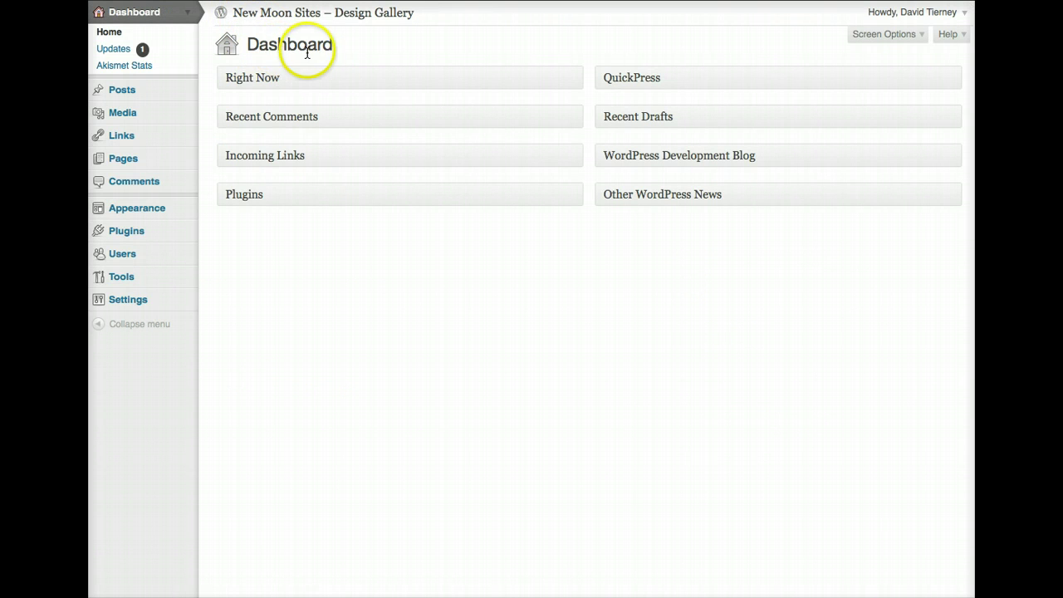
left_click(188, 18)
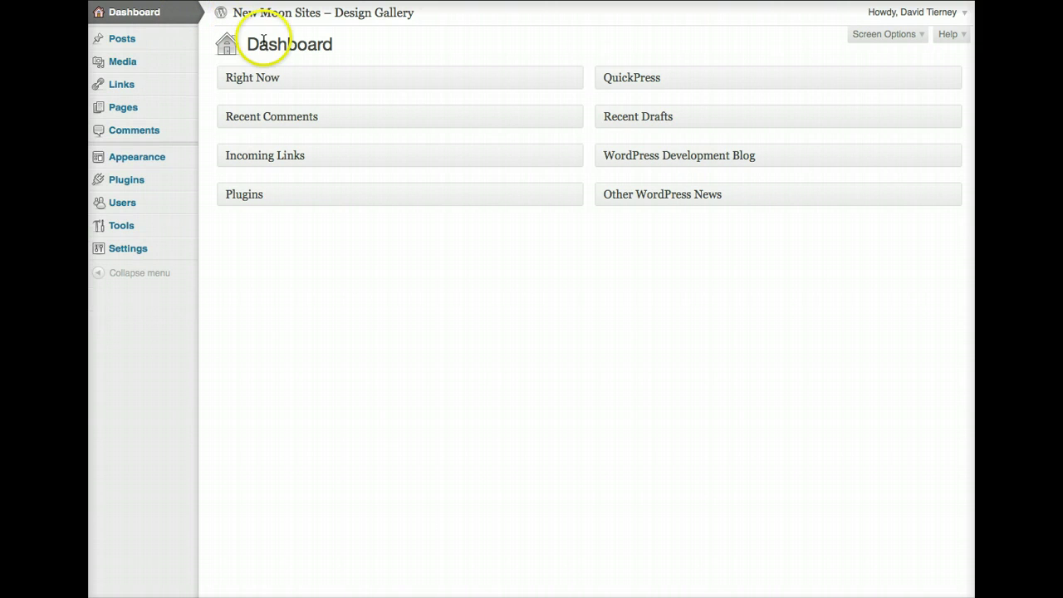
Start a new page and title it "Design Services".
left_click(186, 111)
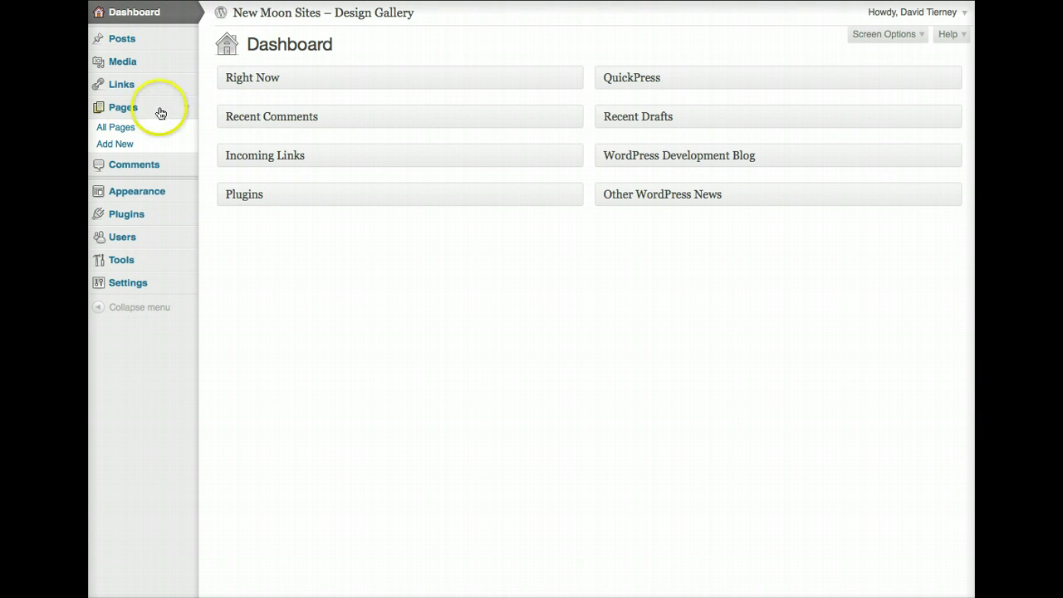
left_click(117, 146)
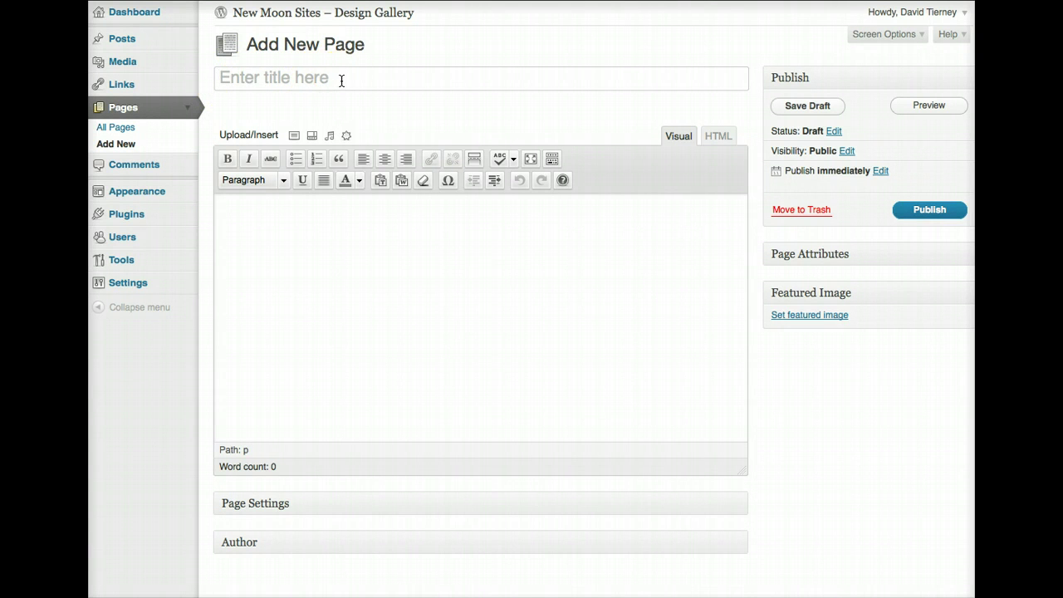
type("Design Services")
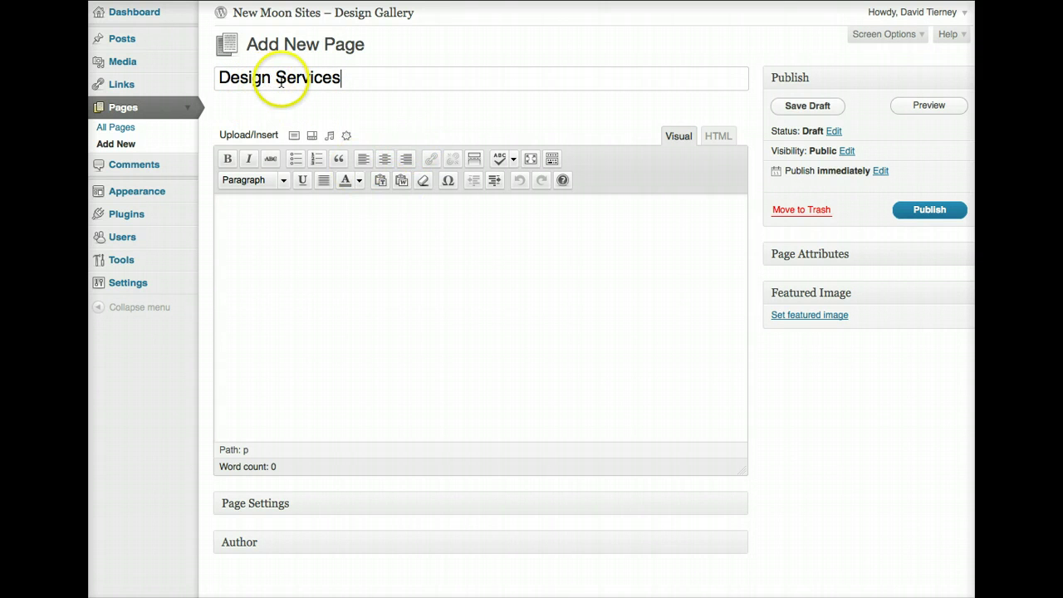
left_click(330, 239)
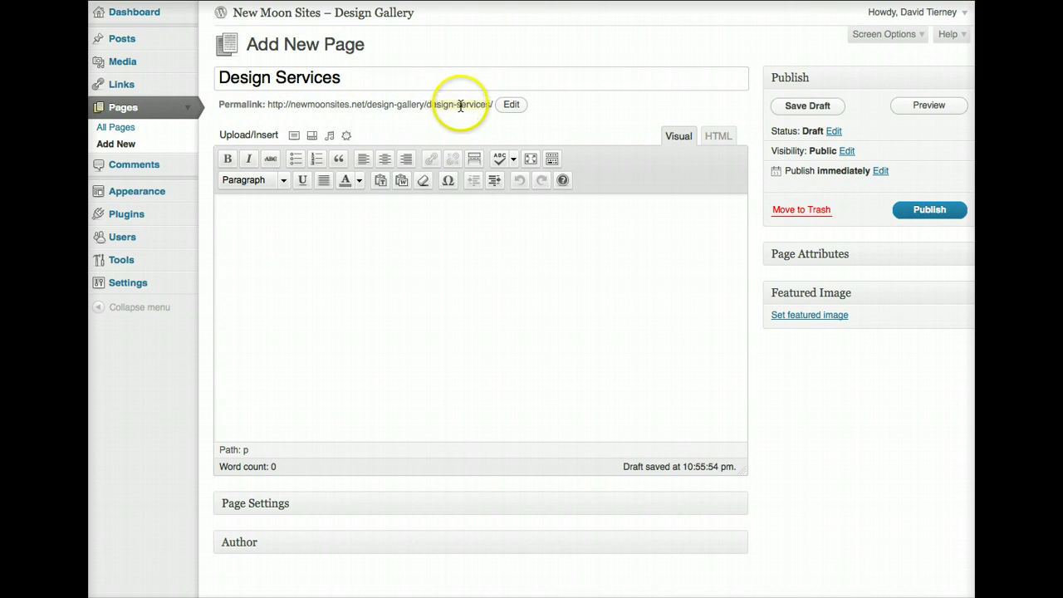
Keep the page's permalink slug as it is and enter "Some text for my new page." as the body text.
left_click(509, 106)
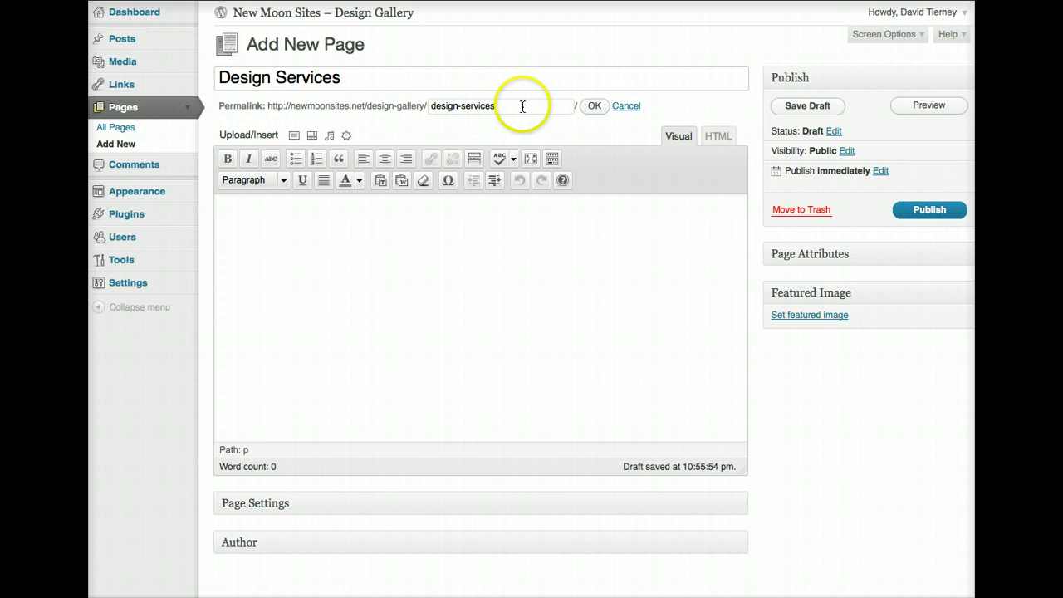
left_click(627, 106)
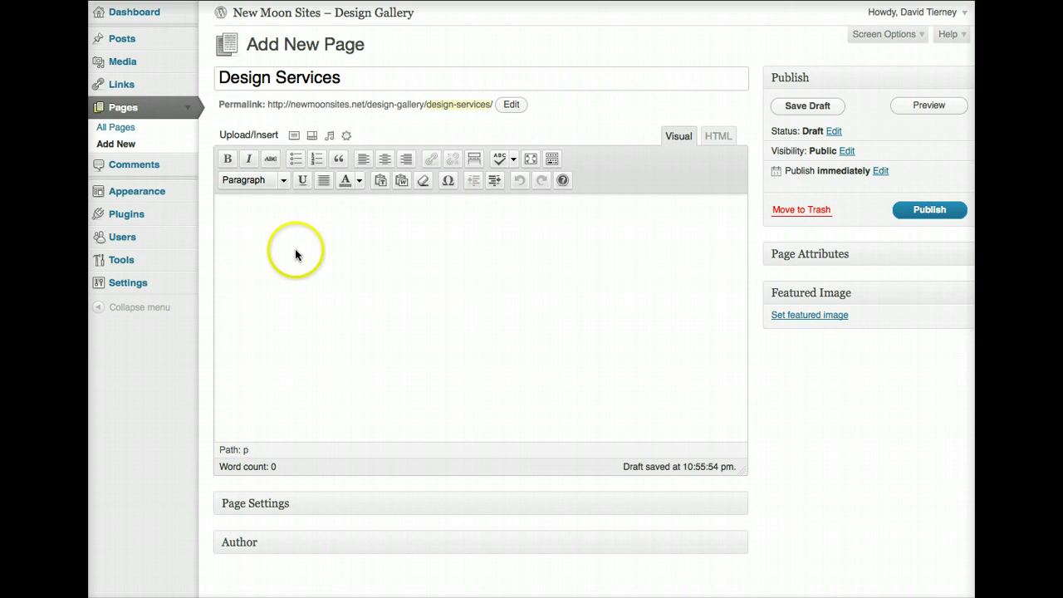
left_click(276, 234)
type("Some text for my new page.")
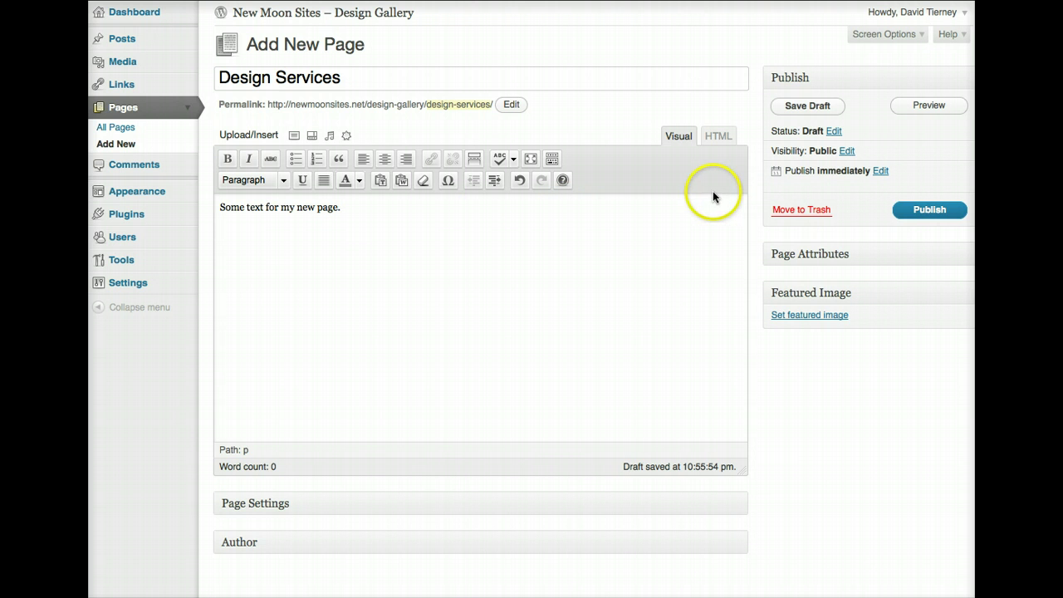
Expand the page attributes and set the new page's parent to My Services.
left_click(920, 209)
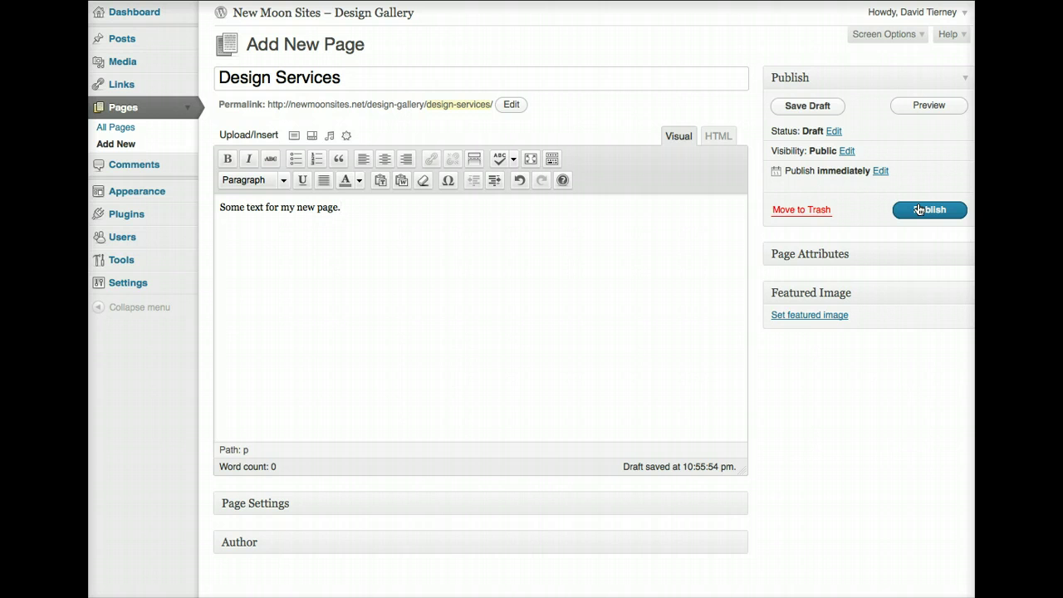
left_click(965, 258)
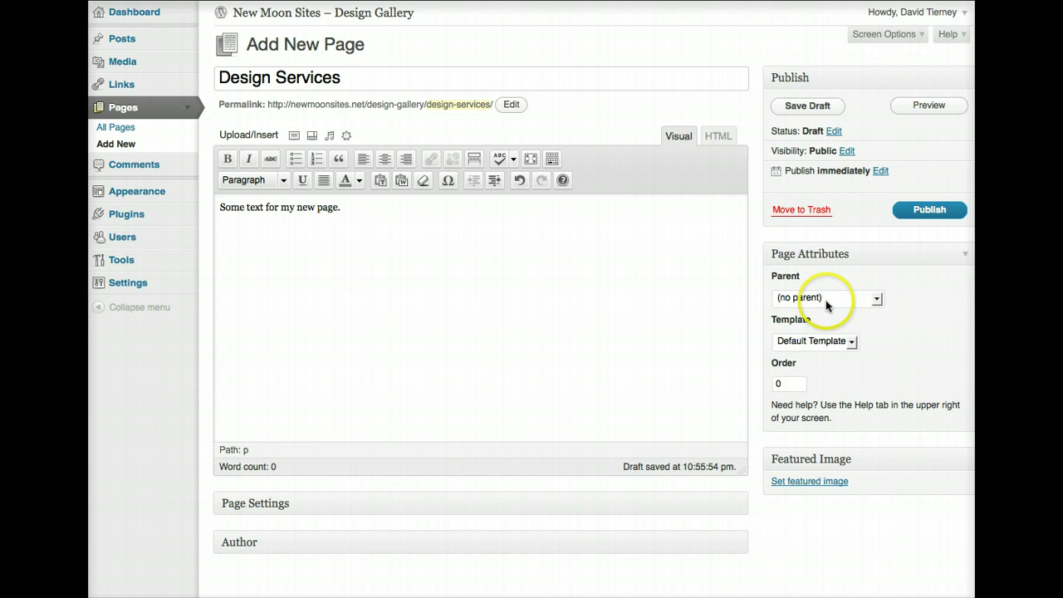
left_click(878, 301)
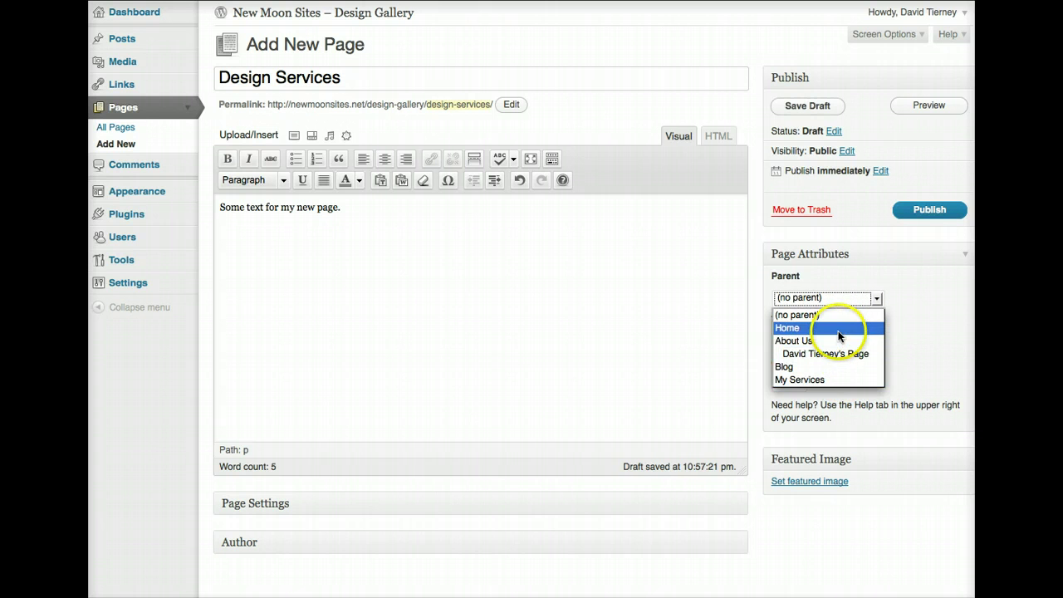
left_click(836, 379)
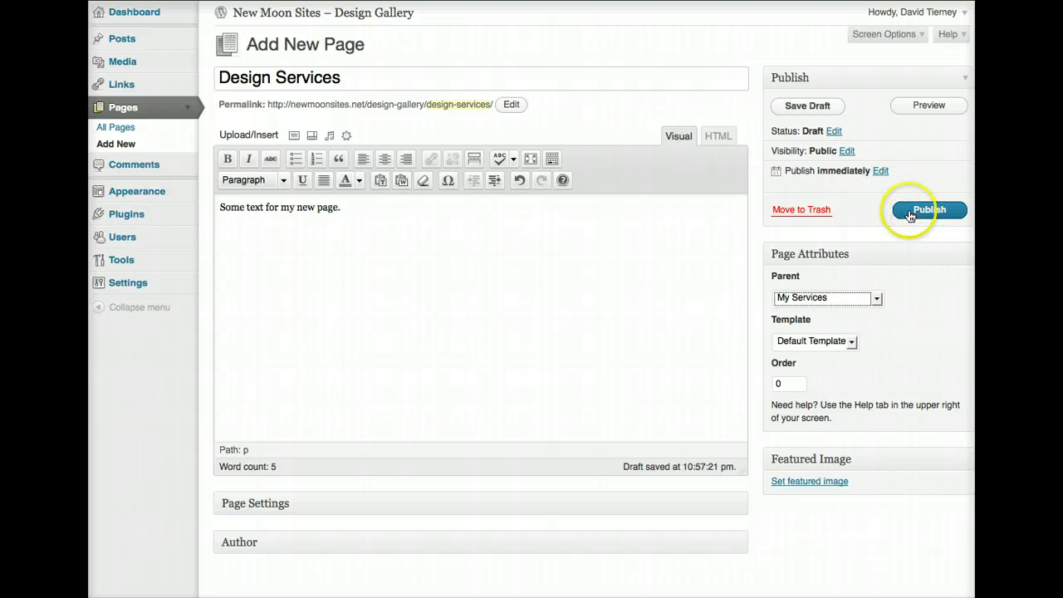
Publish the Design Services page.
left_click(804, 113)
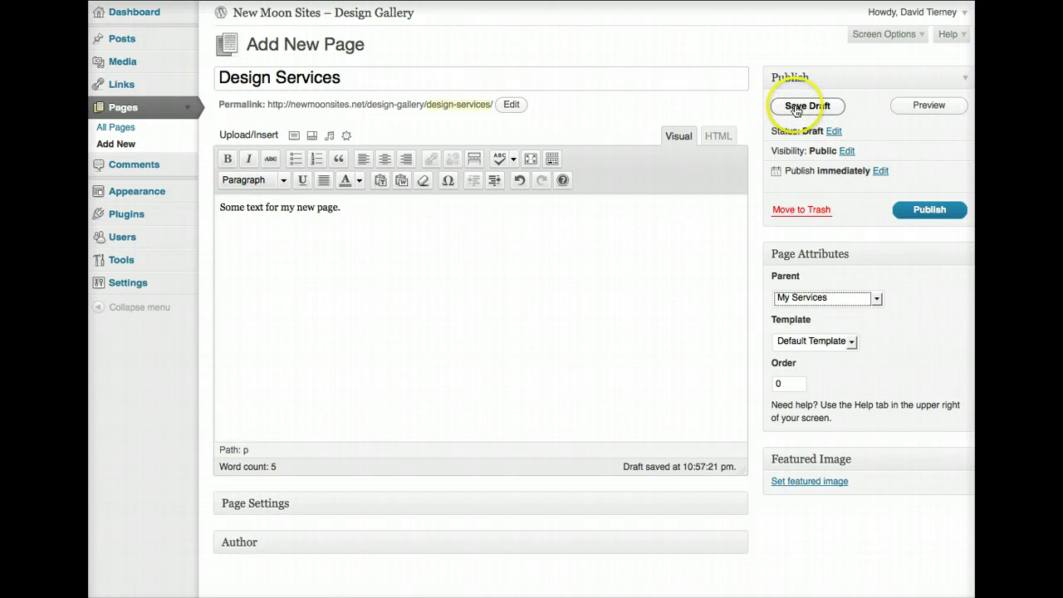
left_click(805, 111)
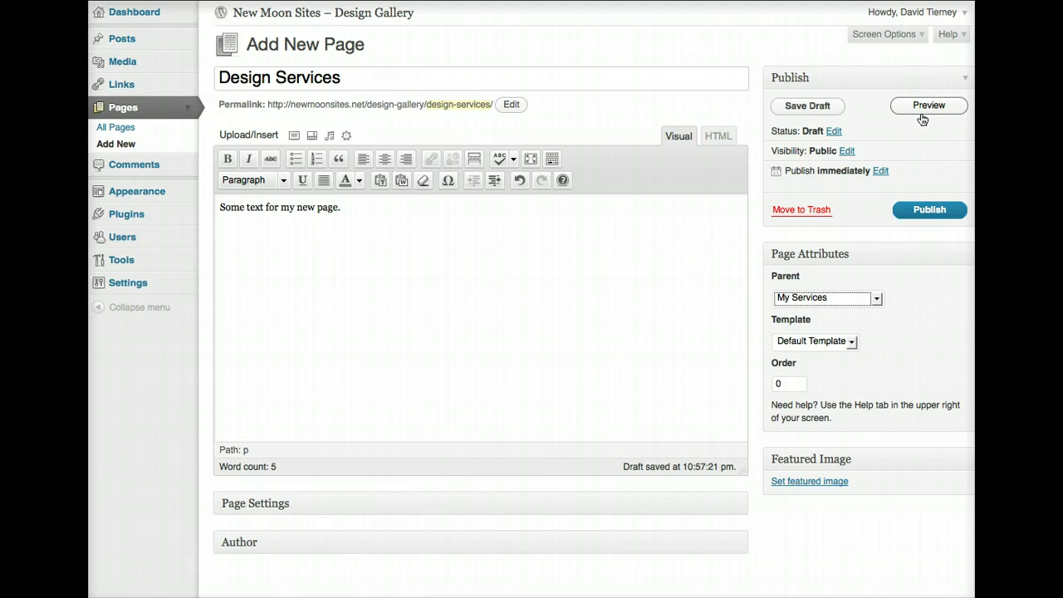
left_click(916, 213)
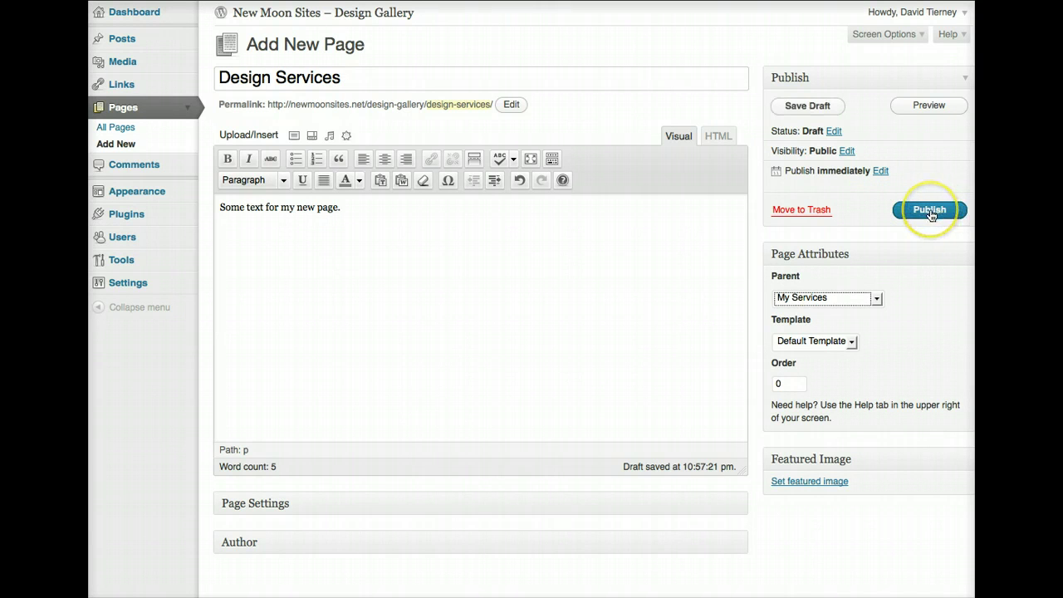
left_click(931, 212)
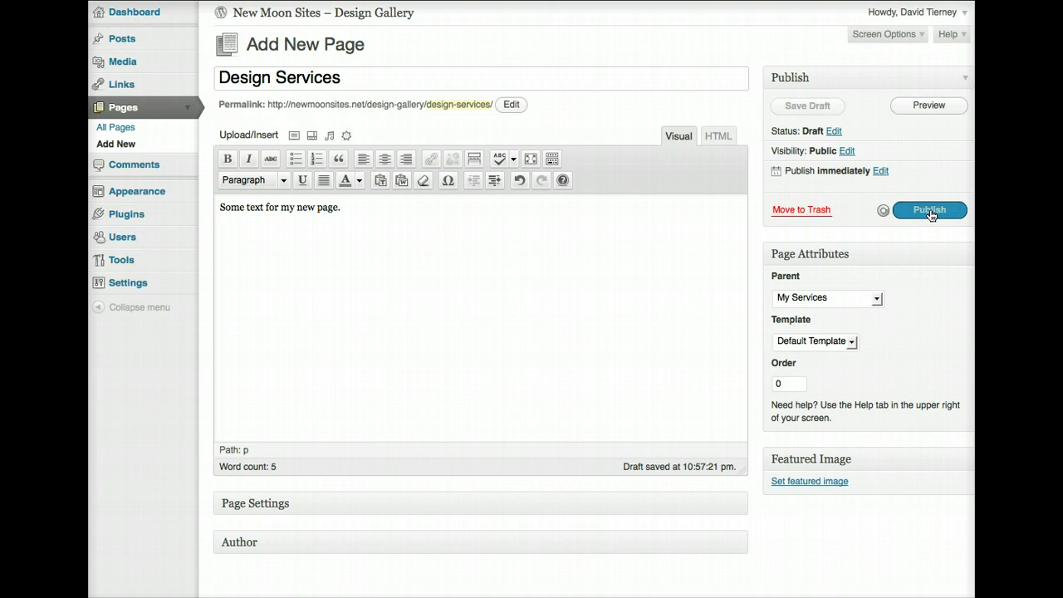
left_click(917, 256)
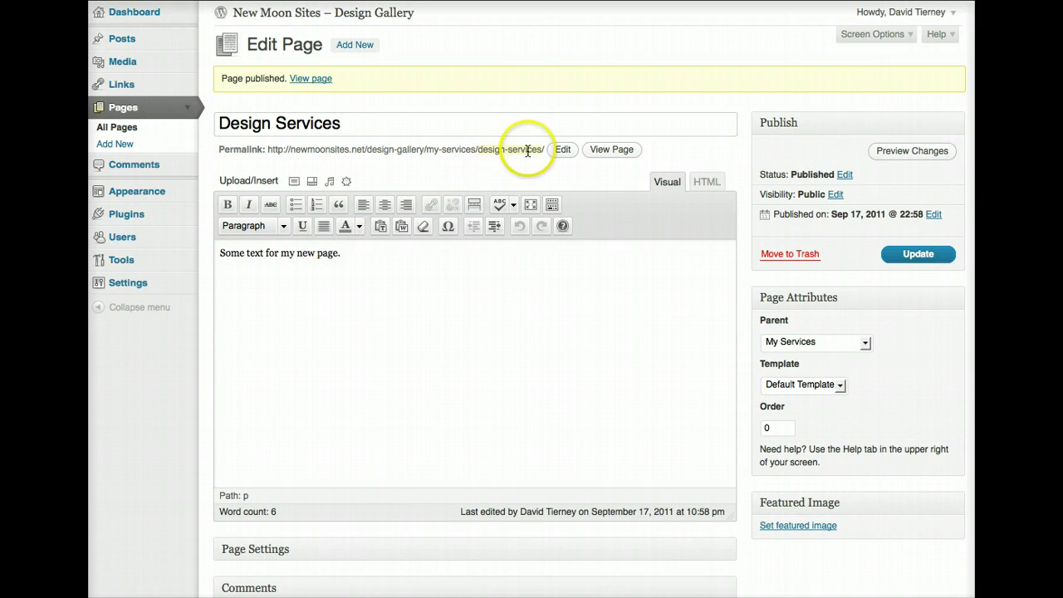
left_click(186, 283)
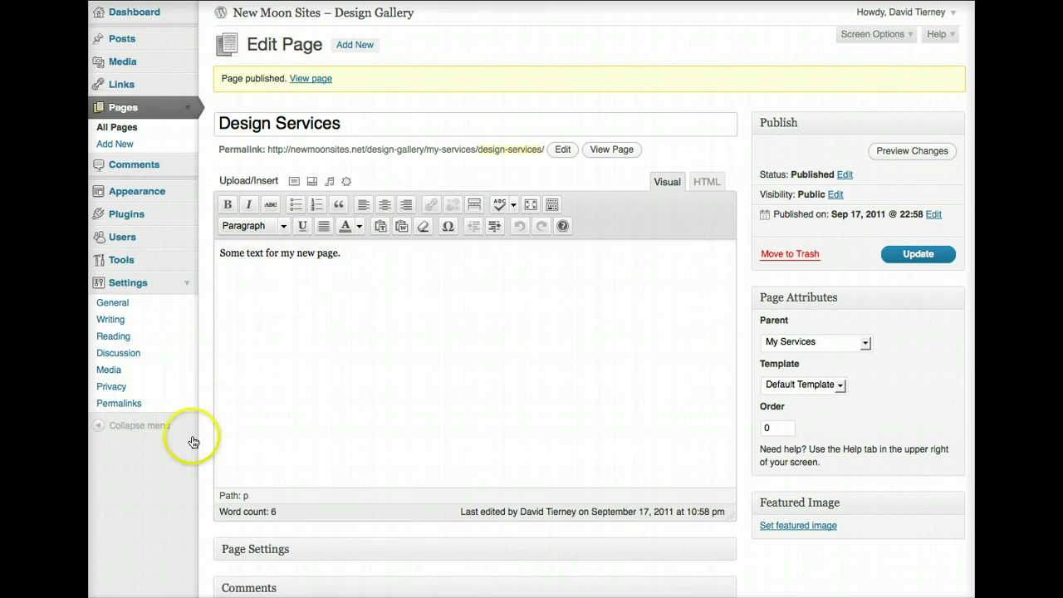
left_click(186, 281)
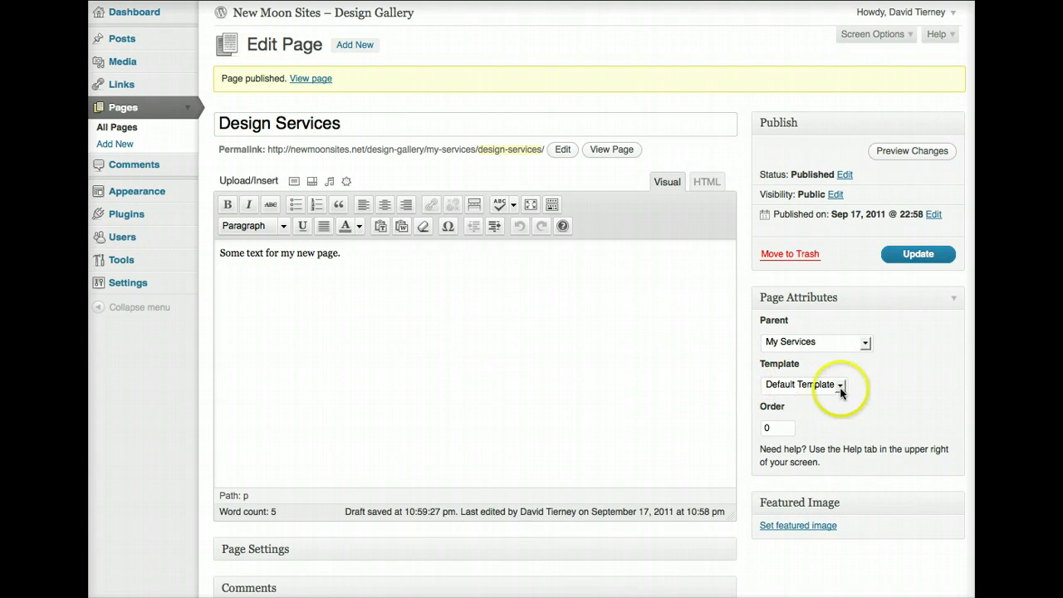
left_click(842, 387)
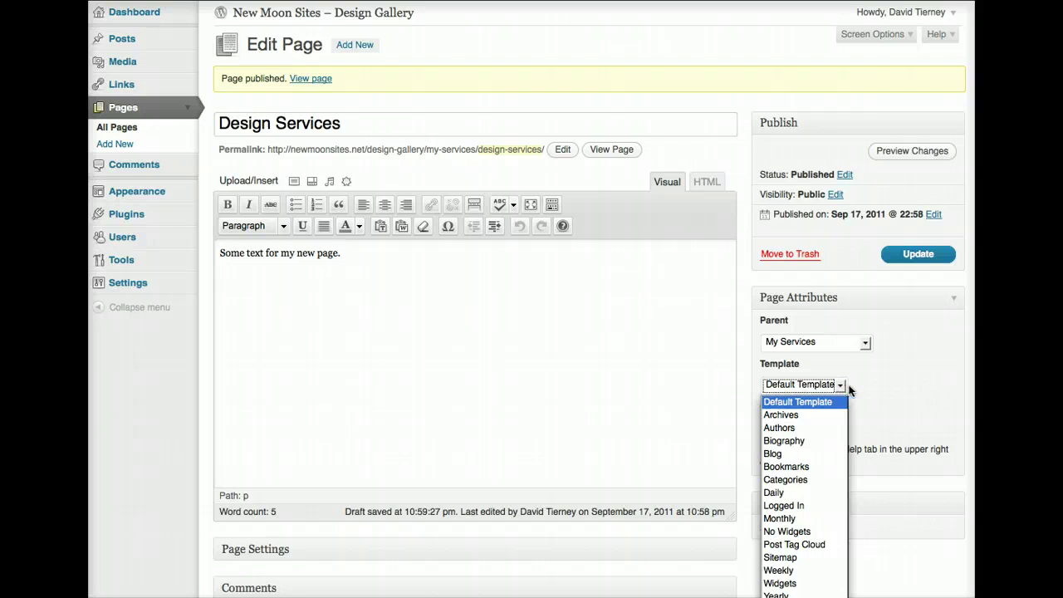
left_click(854, 391)
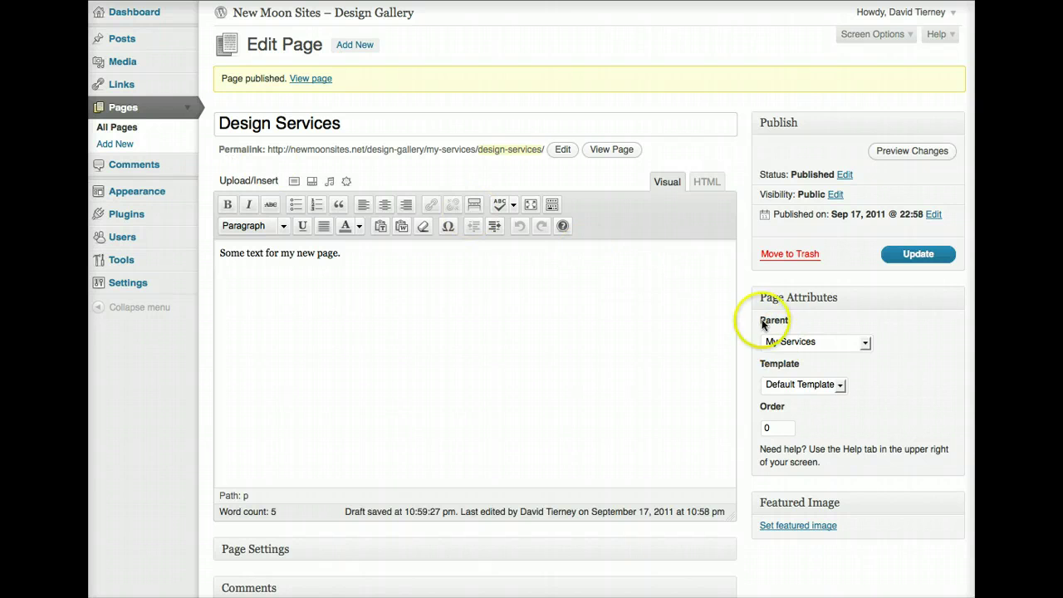
Open the list of all pages and check where the Design Services page sits in the hierarchy.
left_click(116, 131)
left_click(116, 131)
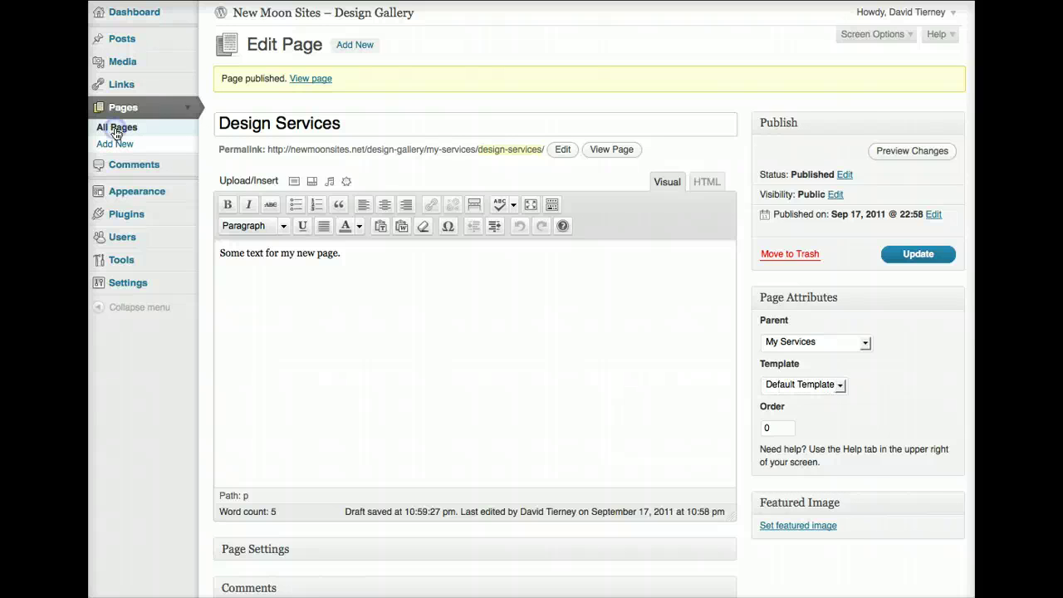
left_click(154, 148)
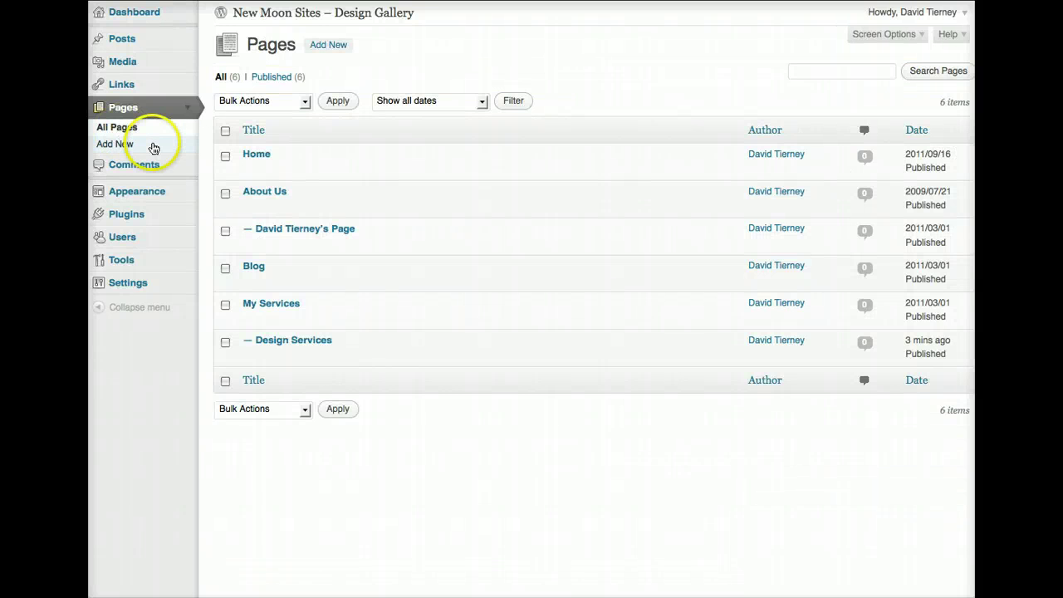
mouse_move(275, 342)
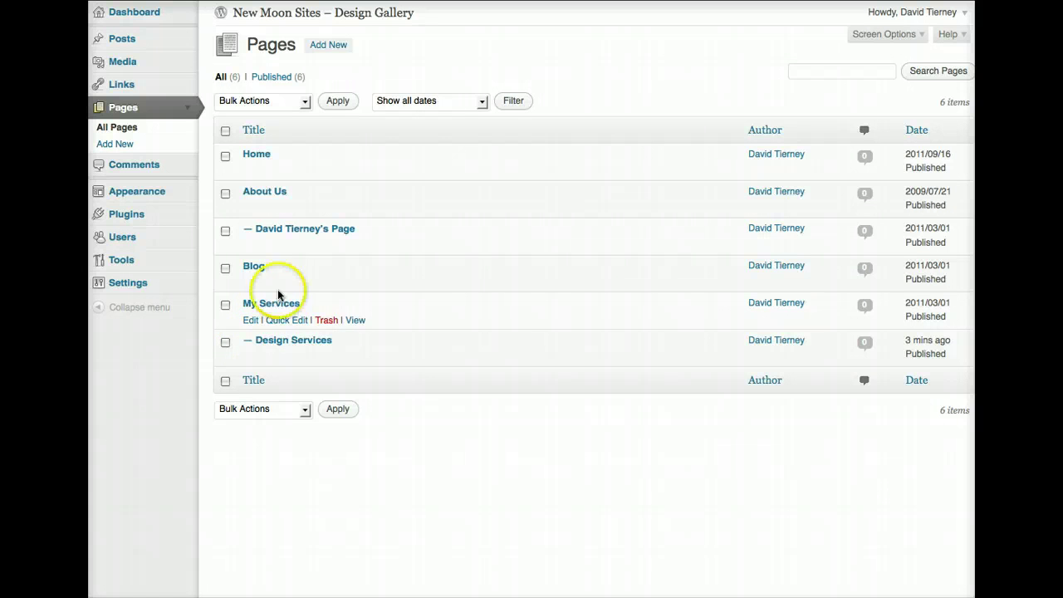
Switch back to the live site and open the editor for its navigation menus.
left_click(353, 15)
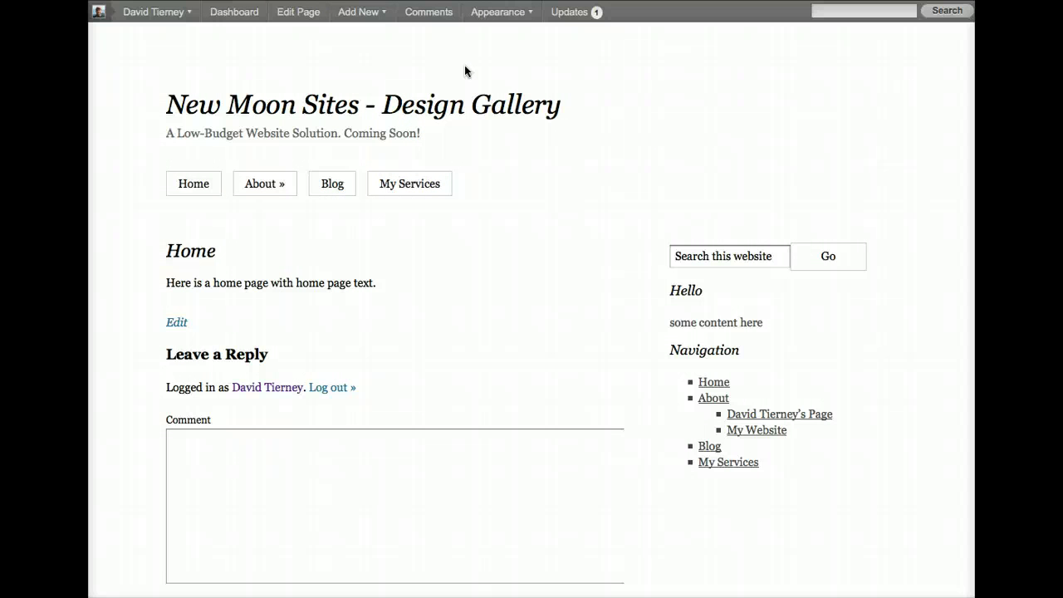
mouse_move(494, 15)
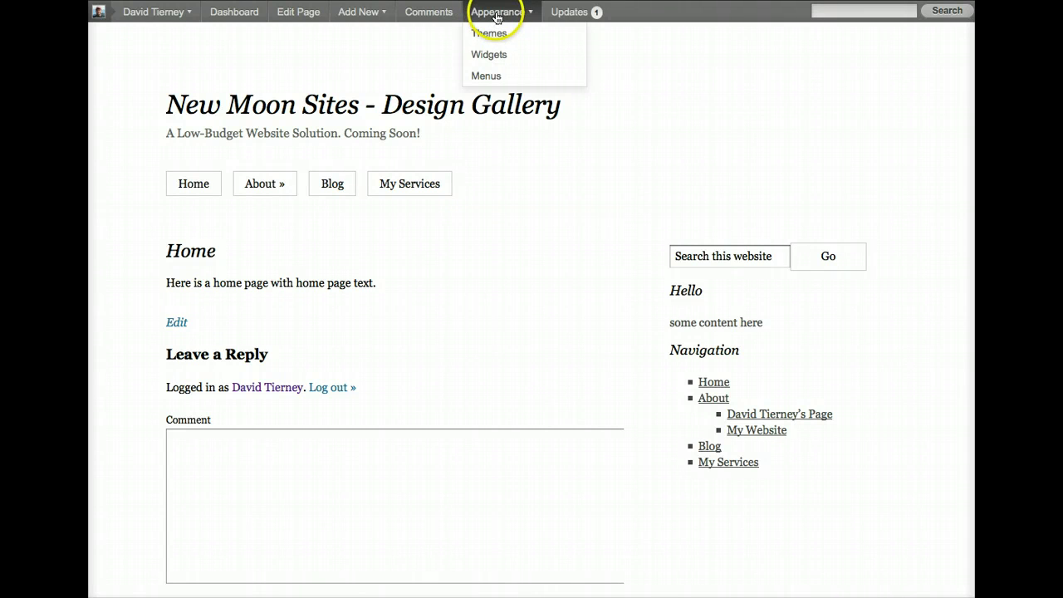
left_click(490, 77)
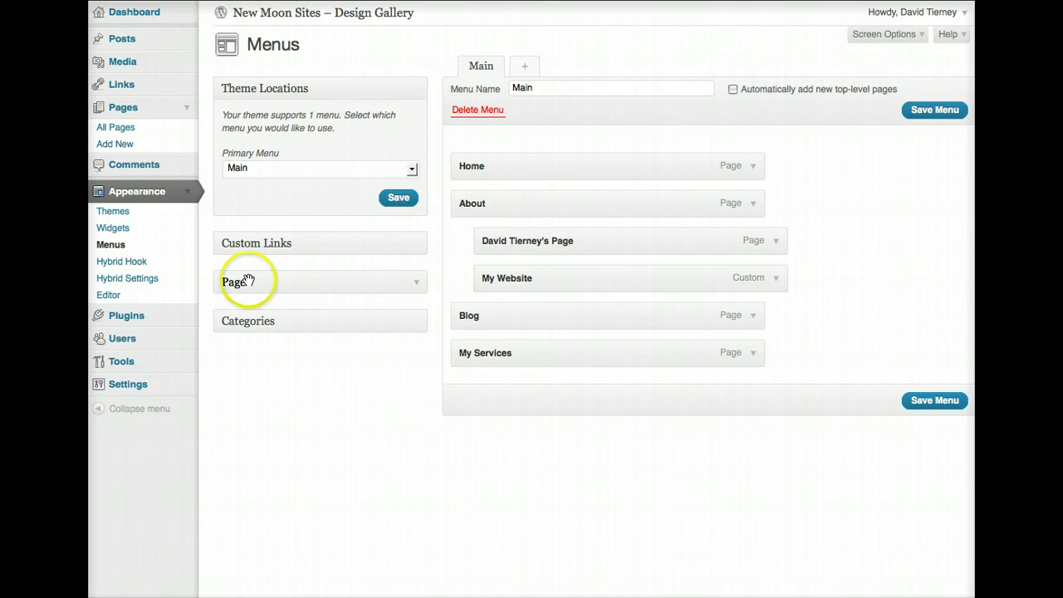
Add the Design Services page to the Main menu and nest it as a sub-item under My Services.
left_click(418, 286)
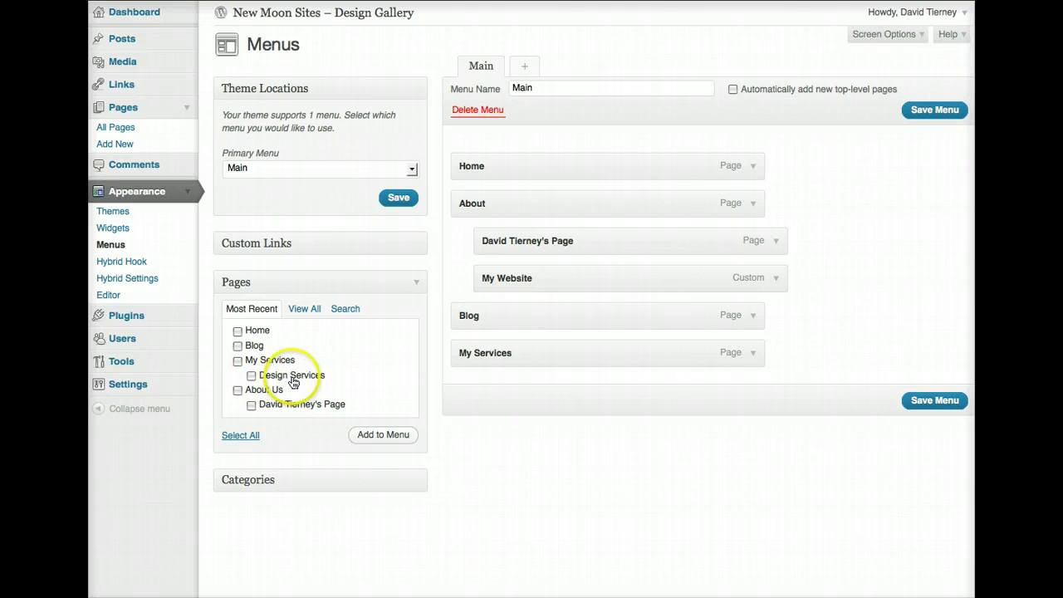
left_click(251, 376)
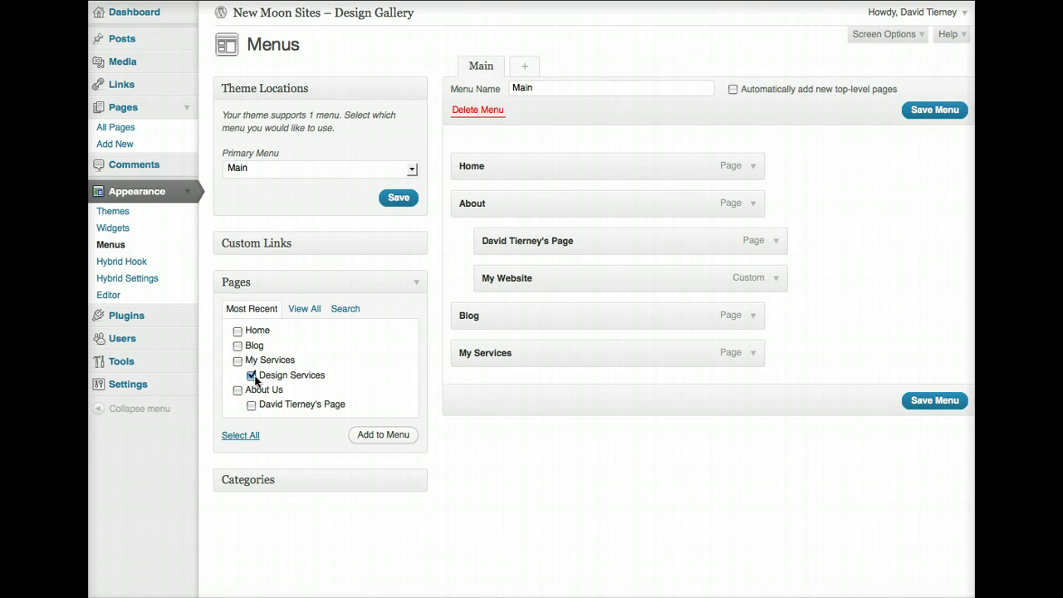
left_click(376, 435)
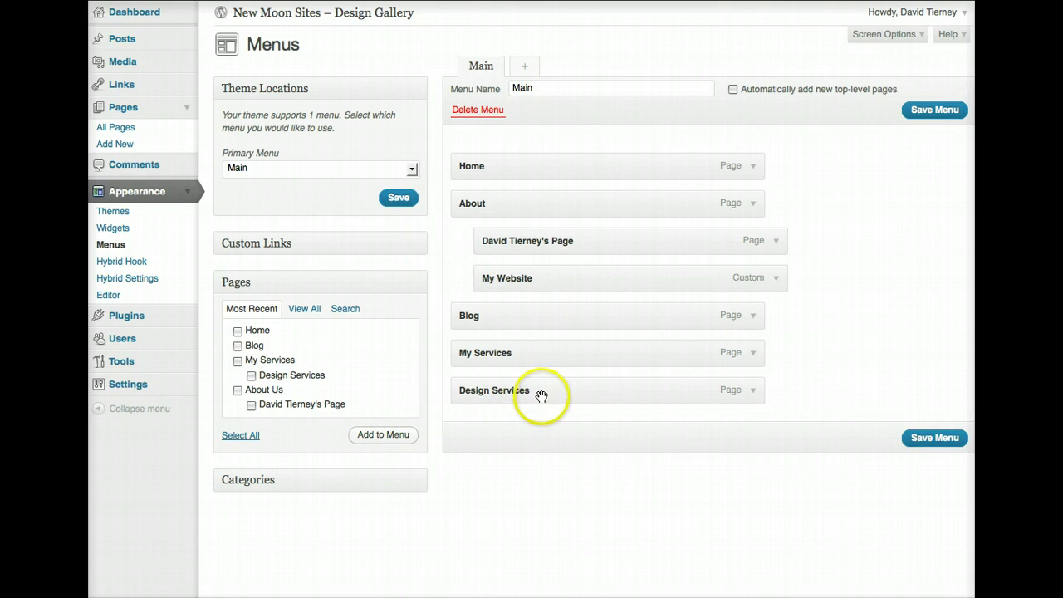
left_click_drag(541, 396, 582, 396)
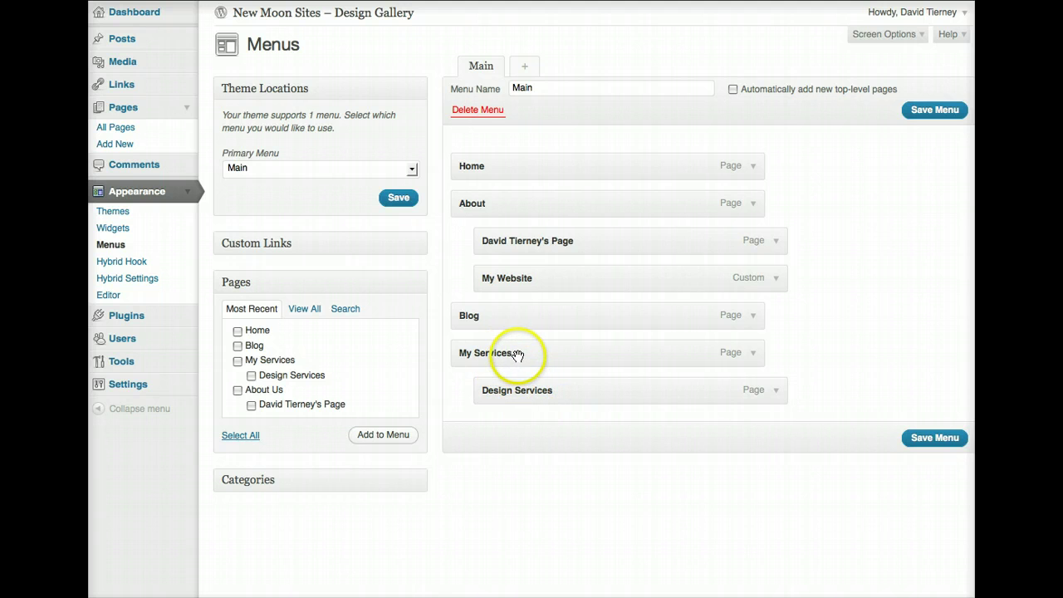
Save the Main menu and open the Design Services page from the My Services submenu on the live site.
left_click(928, 441)
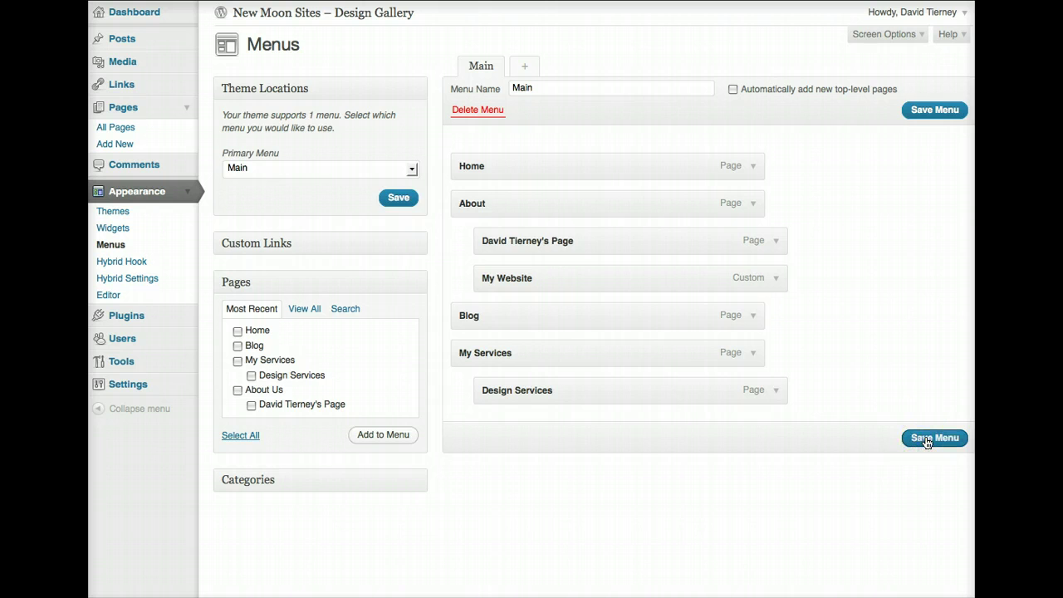
left_click(373, 20)
mouse_move(422, 185)
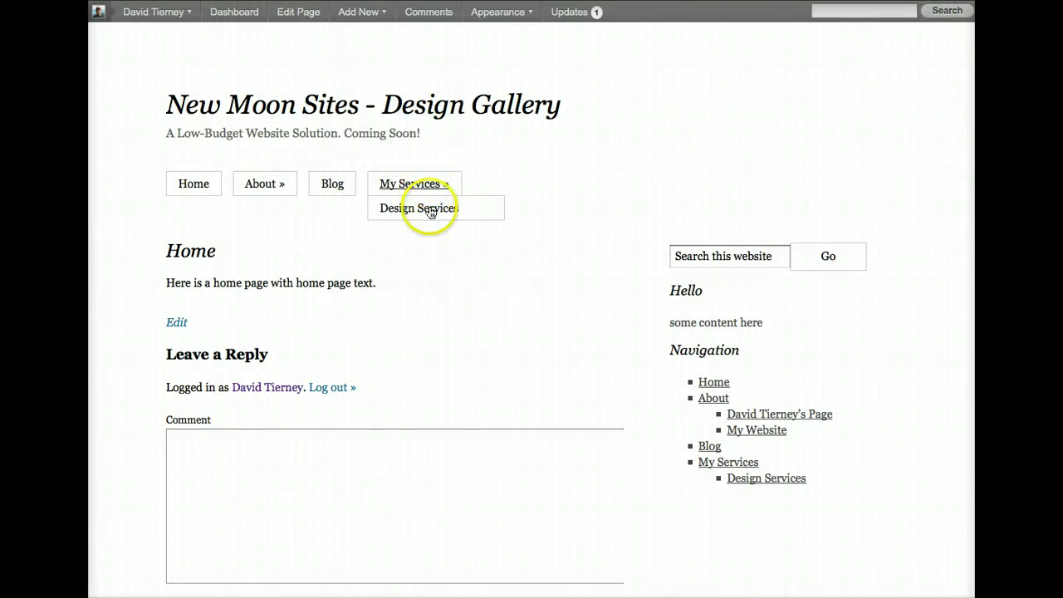
left_click(422, 208)
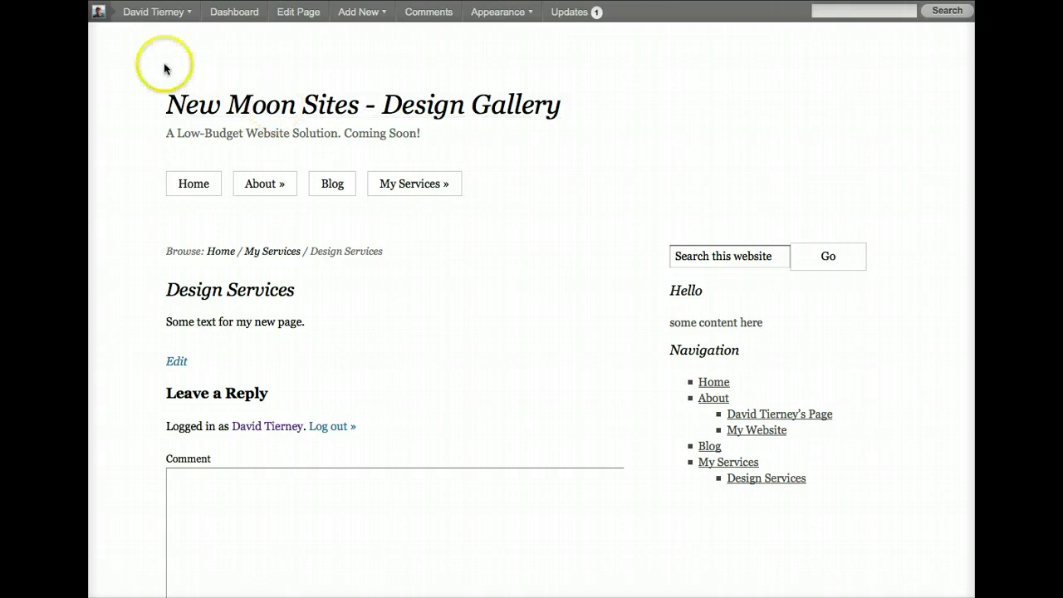
Return to the admin dashboard and open a blank new page to review its attributes and publishing options.
left_click(230, 13)
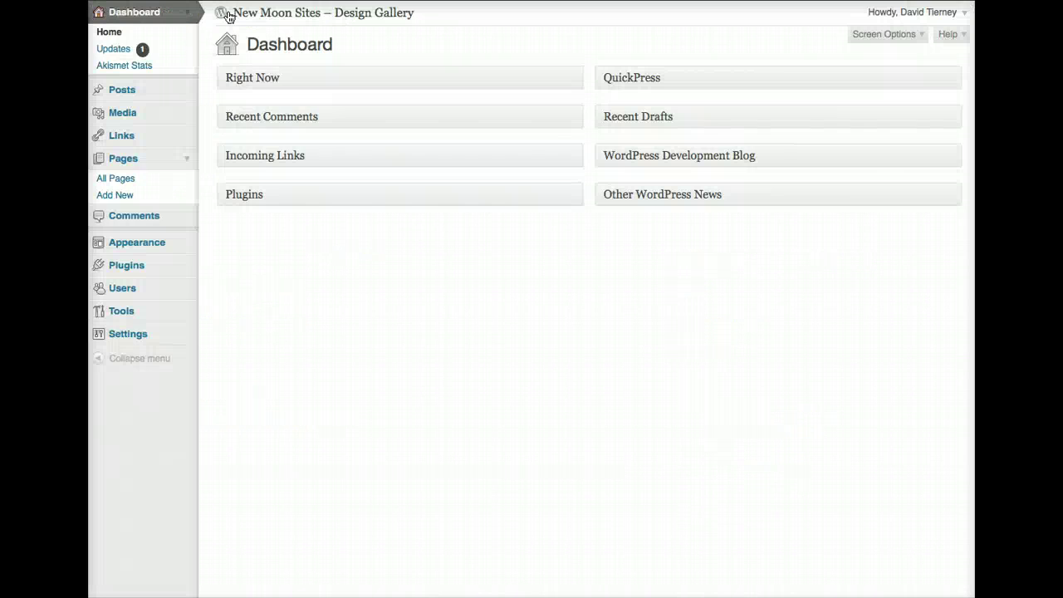
left_click(123, 197)
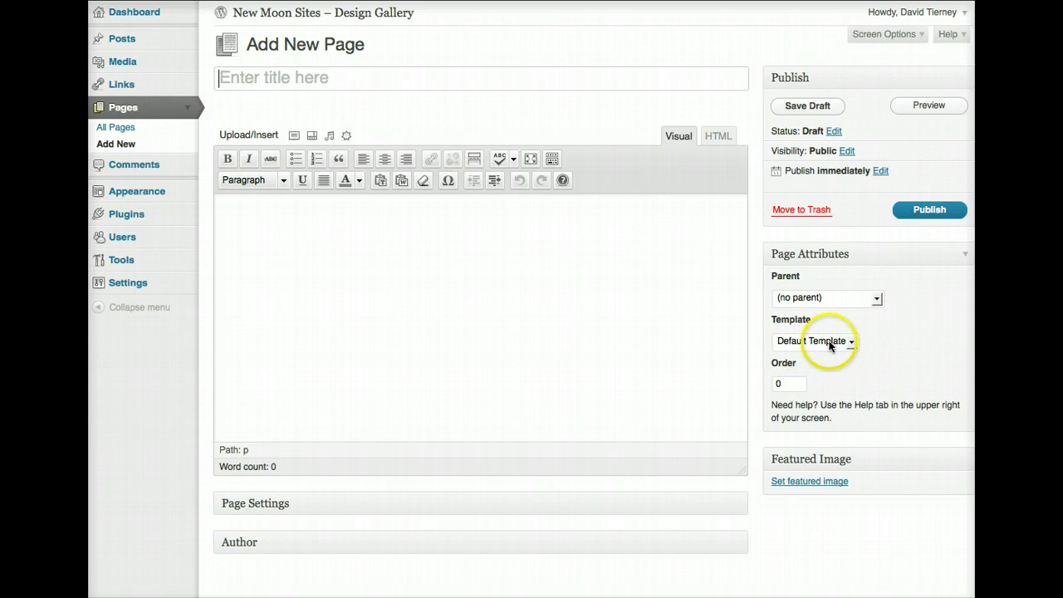
left_click(935, 210)
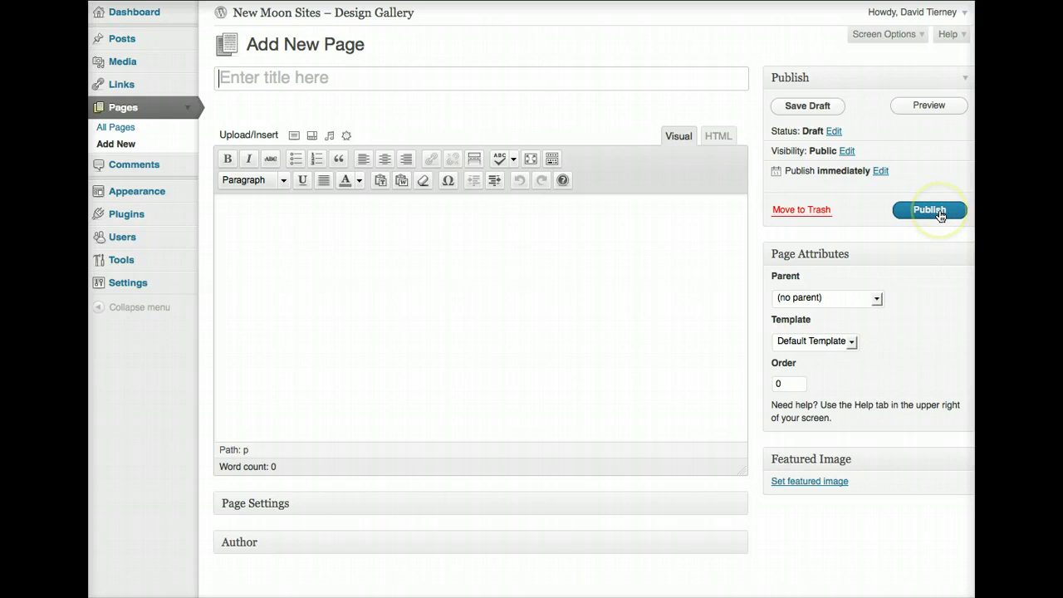
Open the site's navigation menu editor and review the list of pages that can be added to the Main menu.
left_click(189, 107)
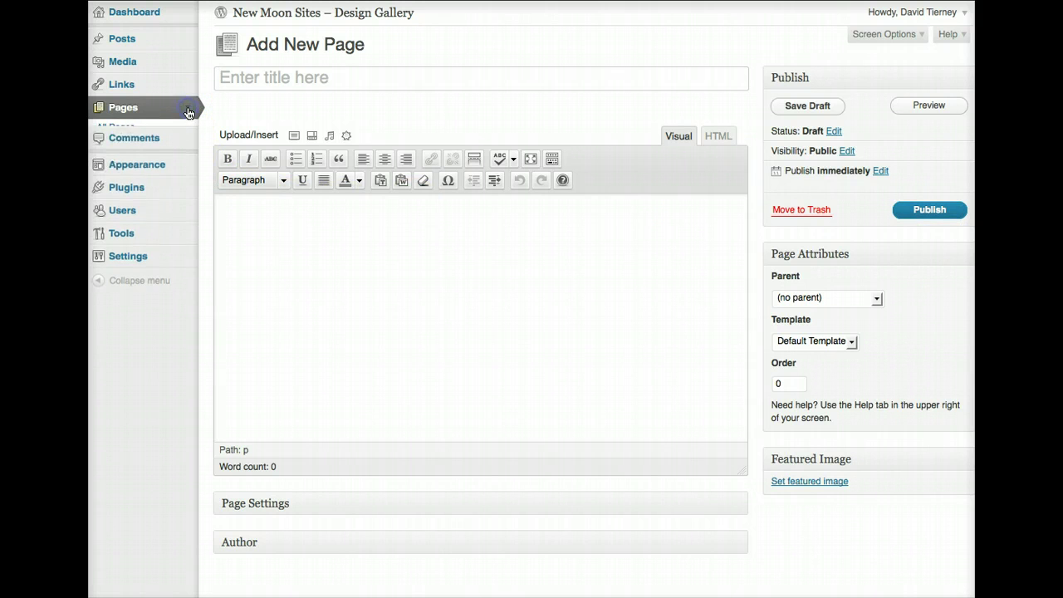
left_click(182, 157)
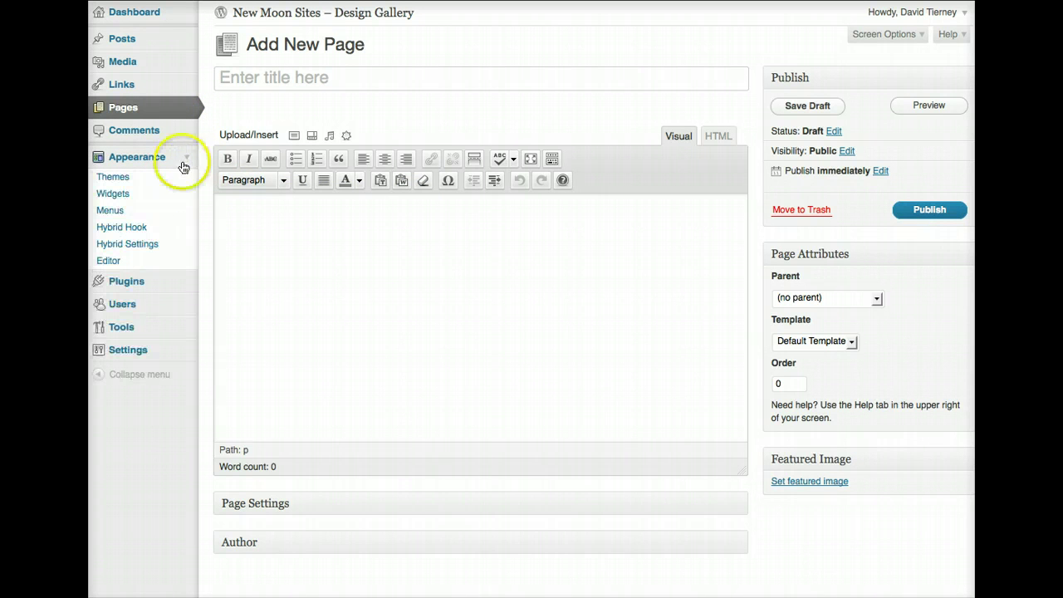
left_click(131, 214)
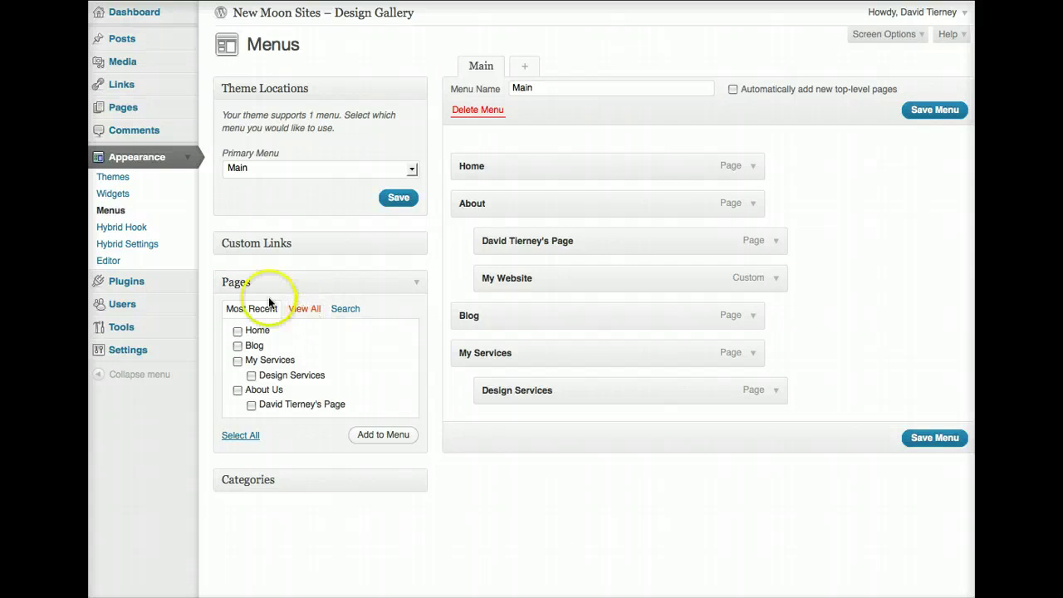
left_click(415, 287)
left_click(416, 287)
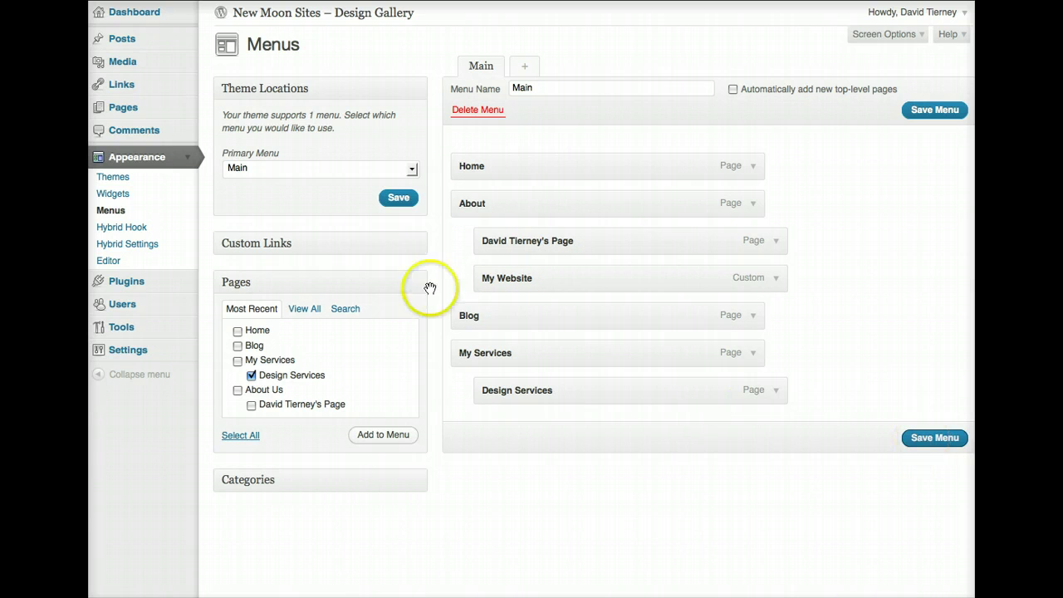
left_click(187, 159)
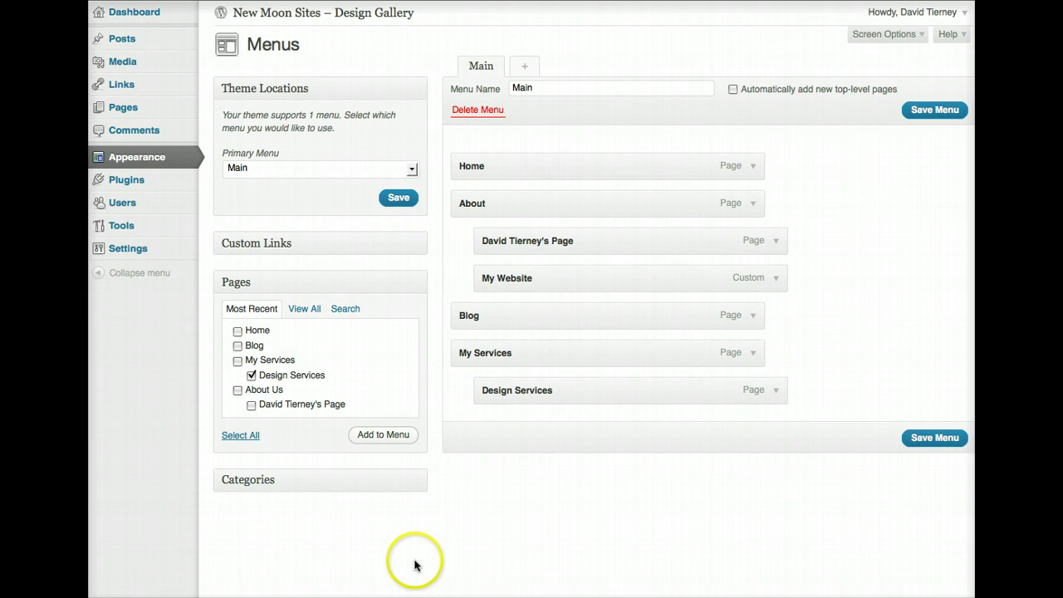
left_click(482, 526)
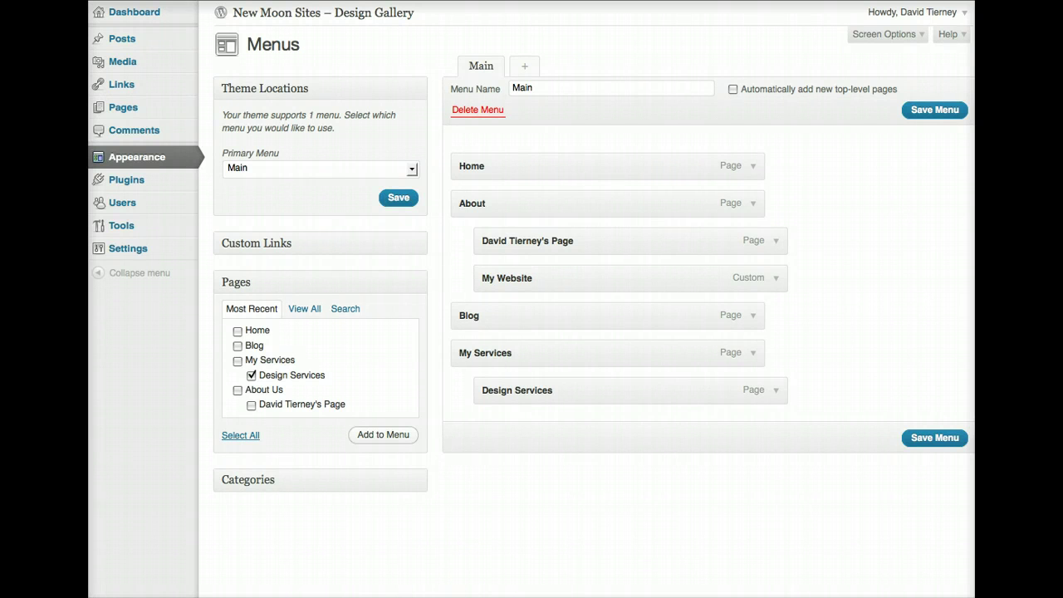